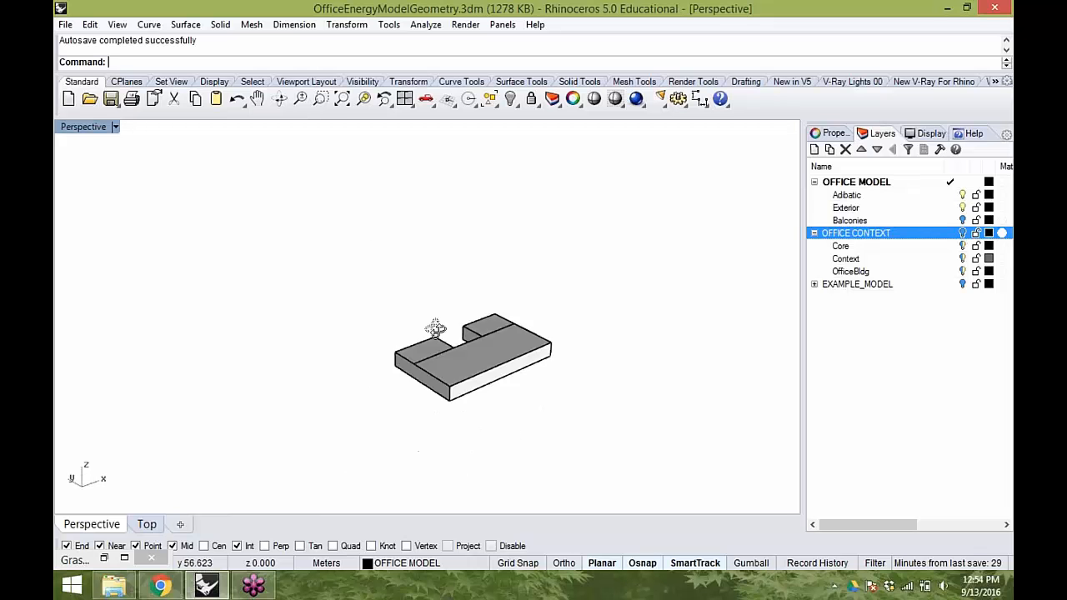
- Select the office building geometry and orbit around it to inspect the model in the Perspective viewport
{"action": "scroll", "coordinate": [456, 348], "scroll_direction": "up", "scroll_amount": 3}
{"action": "left_click", "coordinate": [517, 364]}
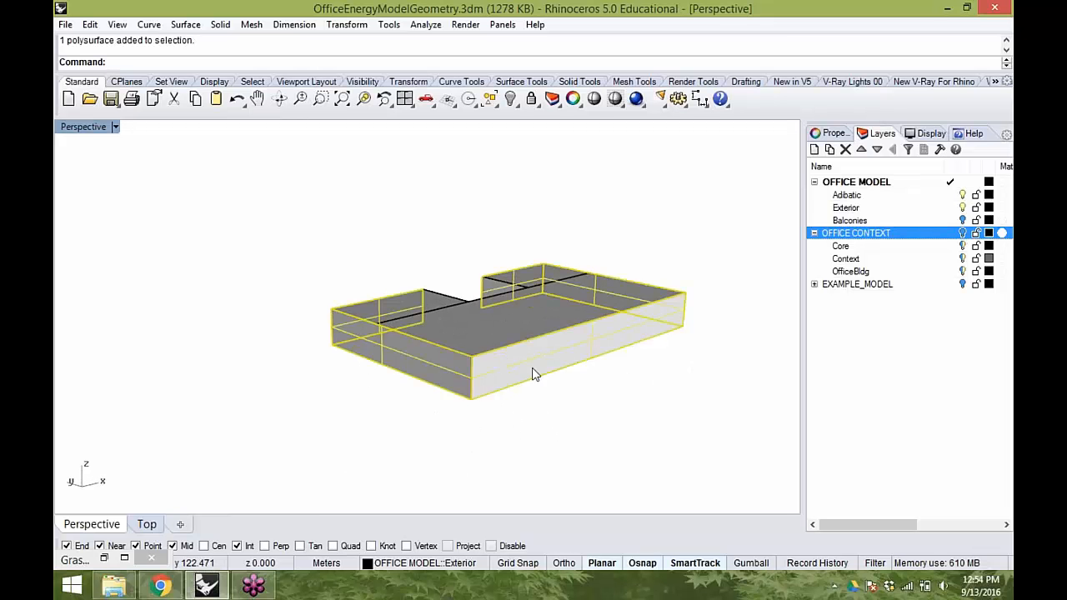
{"action": "key", "text": "Return"}
{"action": "type", "text": "s"}
{"action": "key", "text": "Return"}
{"action": "right_click_drag", "start_coordinate": [492, 448], "coordinate": [635, 397]}
{"action": "left_click", "coordinate": [549, 356]}
{"action": "right_click_drag", "start_coordinate": [549, 357], "coordinate": [481, 390]}
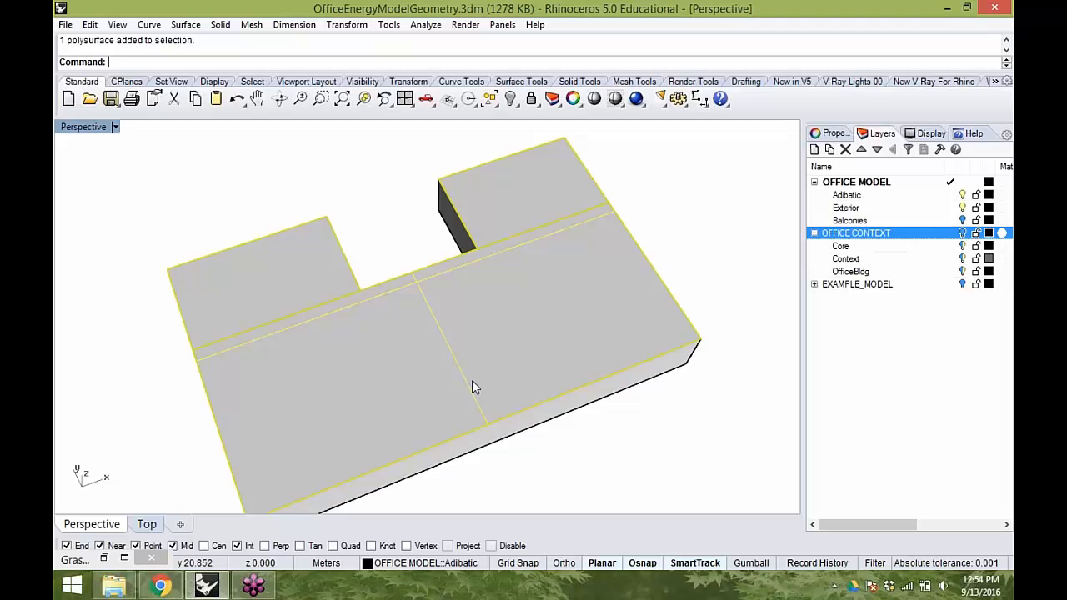
{"action": "right_click_drag", "start_coordinate": [472, 380], "coordinate": [503, 432]}
{"action": "left_click", "coordinate": [503, 431]}
{"action": "right_click_drag", "start_coordinate": [510, 200], "coordinate": [456, 273]}
{"action": "left_click_drag", "start_coordinate": [706, 454], "coordinate": [293, 188]}
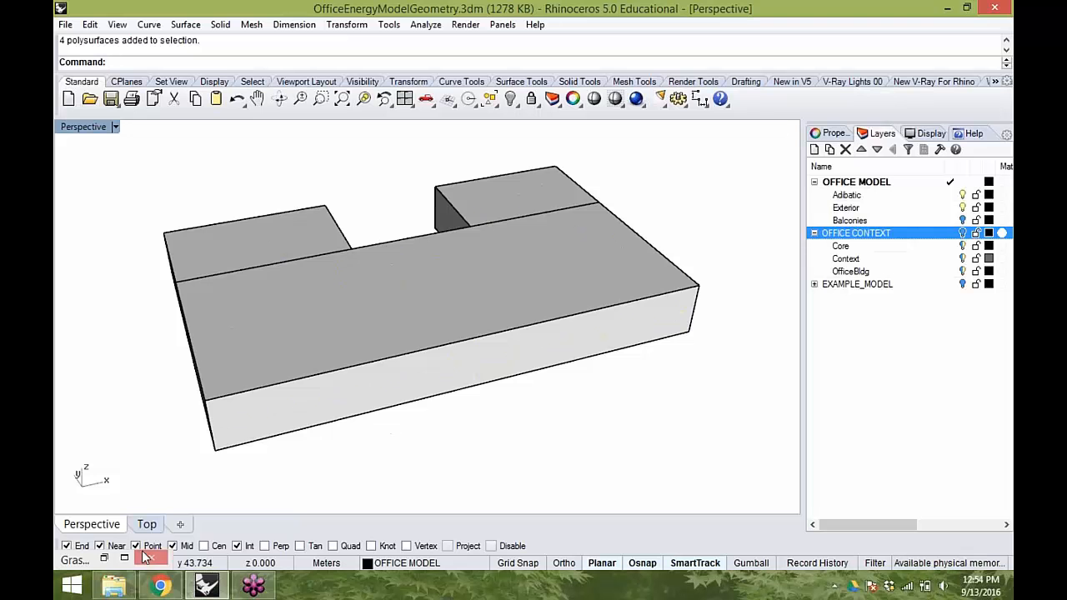
- Open Grasshopper and examine the Honeybee surface, glazing and zone components of the definition
{"action": "double_click", "coordinate": [92, 562]}
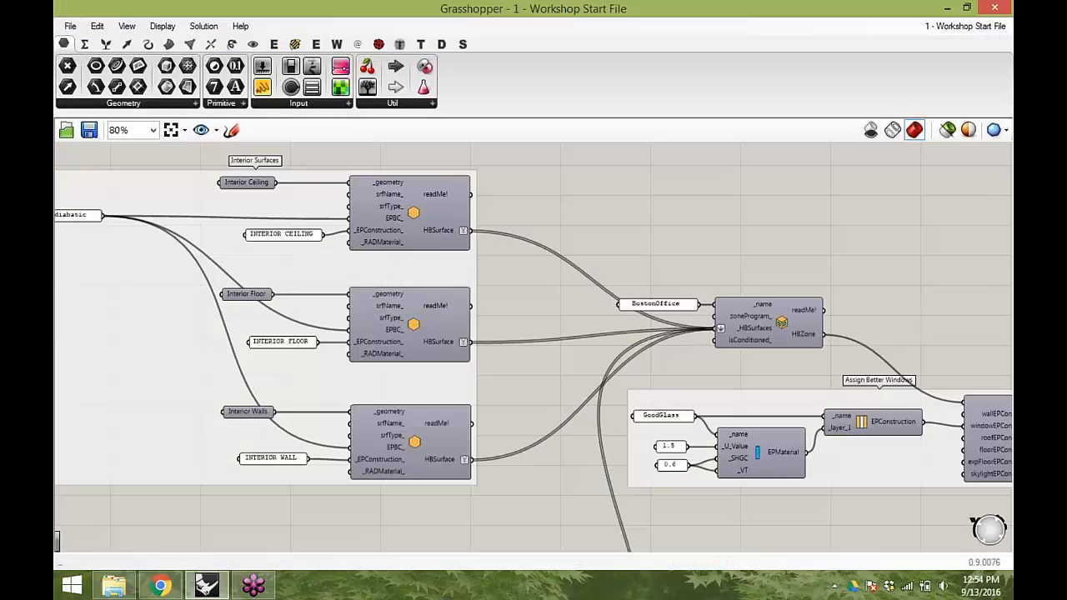
{"action": "right_click_drag", "start_coordinate": [693, 383], "coordinate": [763, 143]}
{"action": "scroll", "coordinate": [755, 301], "scroll_direction": "down", "scroll_amount": 1}
{"action": "scroll", "coordinate": [428, 462], "scroll_direction": "down", "scroll_amount": 1}
{"action": "scroll", "coordinate": [429, 463], "scroll_direction": "up", "scroll_amount": 4}
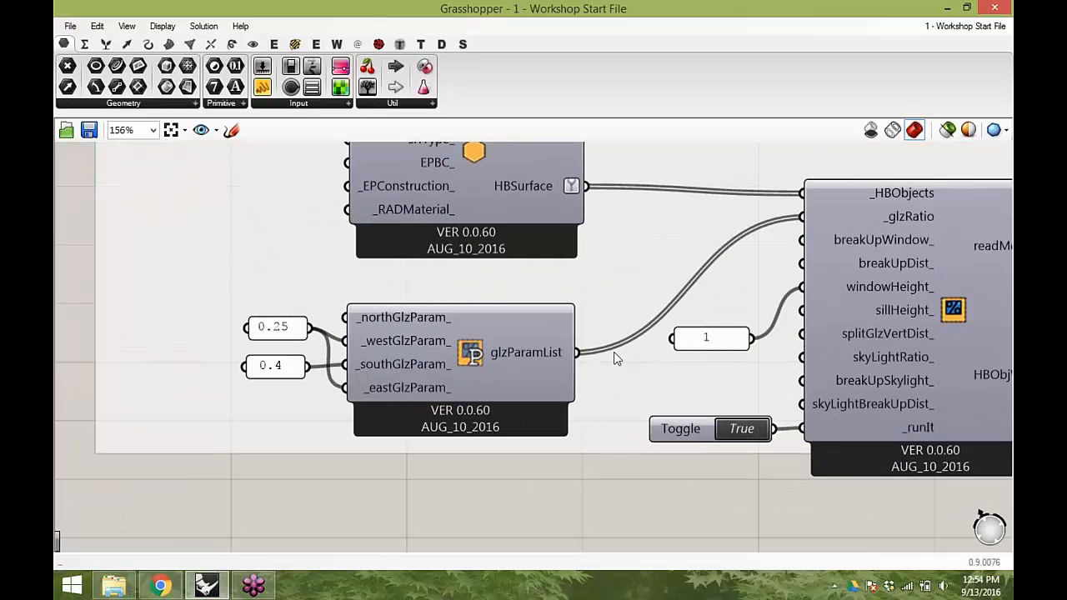
{"action": "scroll", "coordinate": [722, 332], "scroll_direction": "down", "scroll_amount": 5}
{"action": "right_click_drag", "start_coordinate": [905, 147], "coordinate": [674, 231]}
{"action": "scroll", "coordinate": [517, 225], "scroll_direction": "up", "scroll_amount": 5}
{"action": "left_click_drag", "start_coordinate": [642, 259], "coordinate": [638, 259]}
{"action": "right_click_drag", "start_coordinate": [827, 373], "coordinate": [755, 353]}
{"action": "scroll", "coordinate": [711, 305], "scroll_direction": "down", "scroll_amount": 2}
{"action": "right_click_drag", "start_coordinate": [711, 305], "coordinate": [575, 268]}
{"action": "scroll", "coordinate": [501, 384], "scroll_direction": "up", "scroll_amount": 1}
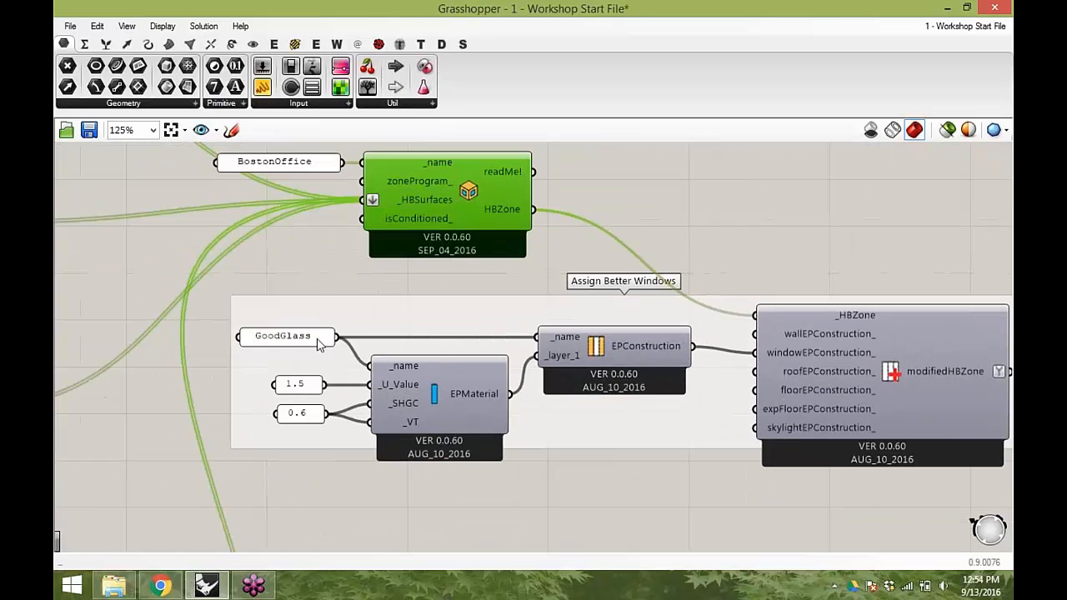
- Review the window construction, HVAC system list and HVAC assignment components along the definition
{"action": "left_click_drag", "start_coordinate": [300, 388], "coordinate": [311, 394]}
{"action": "right_click_drag", "start_coordinate": [961, 352], "coordinate": [722, 342]}
{"action": "left_click", "coordinate": [722, 342]}
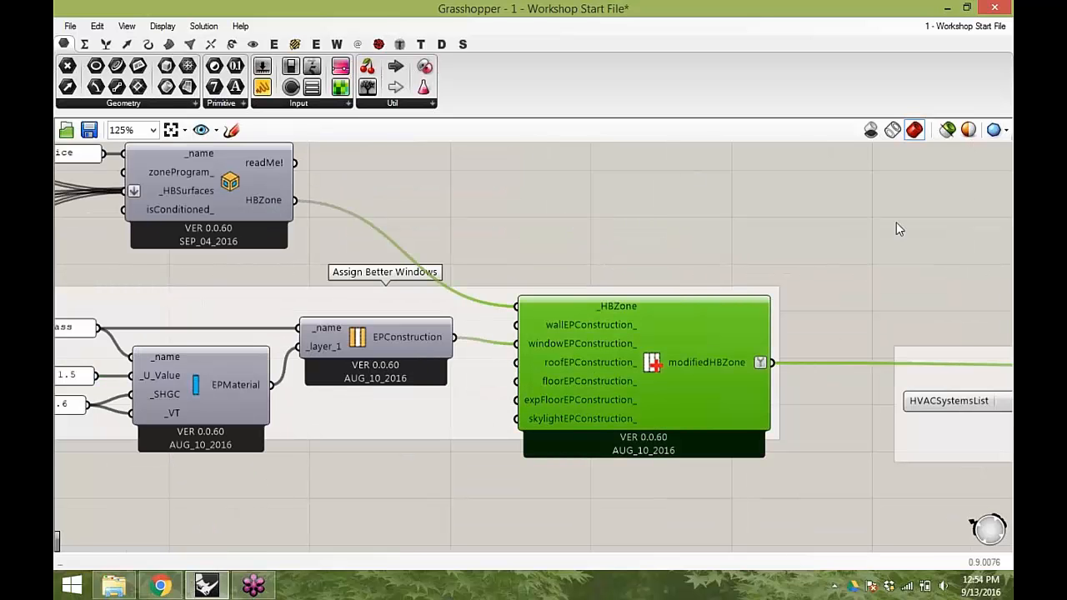
{"action": "right_click_drag", "start_coordinate": [804, 336], "coordinate": [453, 347]}
{"action": "scroll", "coordinate": [452, 348], "scroll_direction": "down", "scroll_amount": 2}
{"action": "right_click_drag", "start_coordinate": [906, 328], "coordinate": [664, 310]}
{"action": "left_click", "coordinate": [551, 381]}
{"action": "scroll", "coordinate": [551, 381], "scroll_direction": "up", "scroll_amount": 3}
{"action": "scroll", "coordinate": [554, 375], "scroll_direction": "down", "scroll_amount": 2}
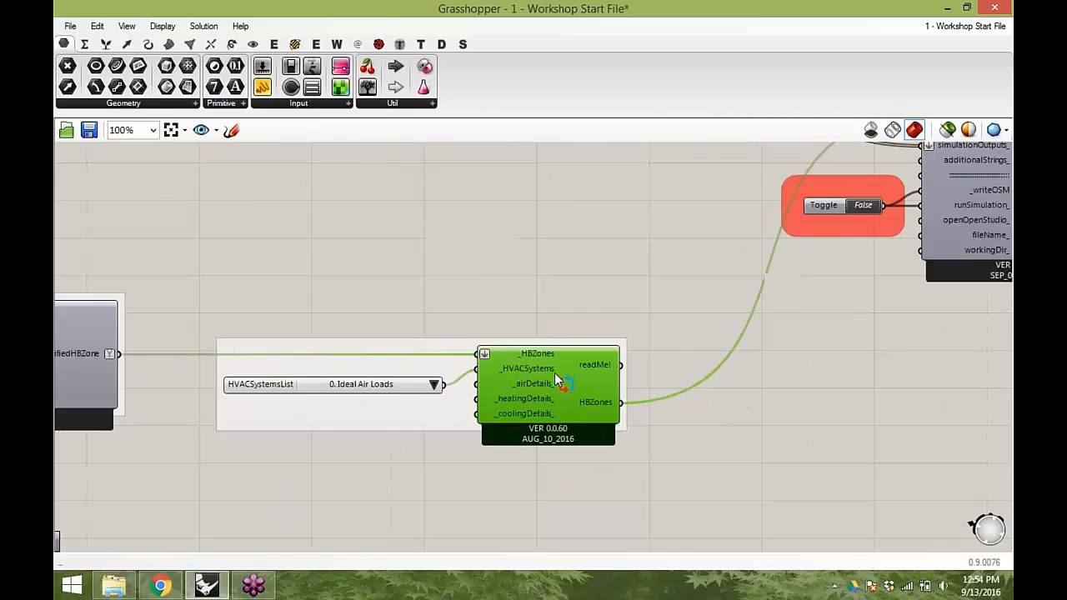
{"action": "scroll", "coordinate": [556, 377], "scroll_direction": "up", "scroll_amount": 1}
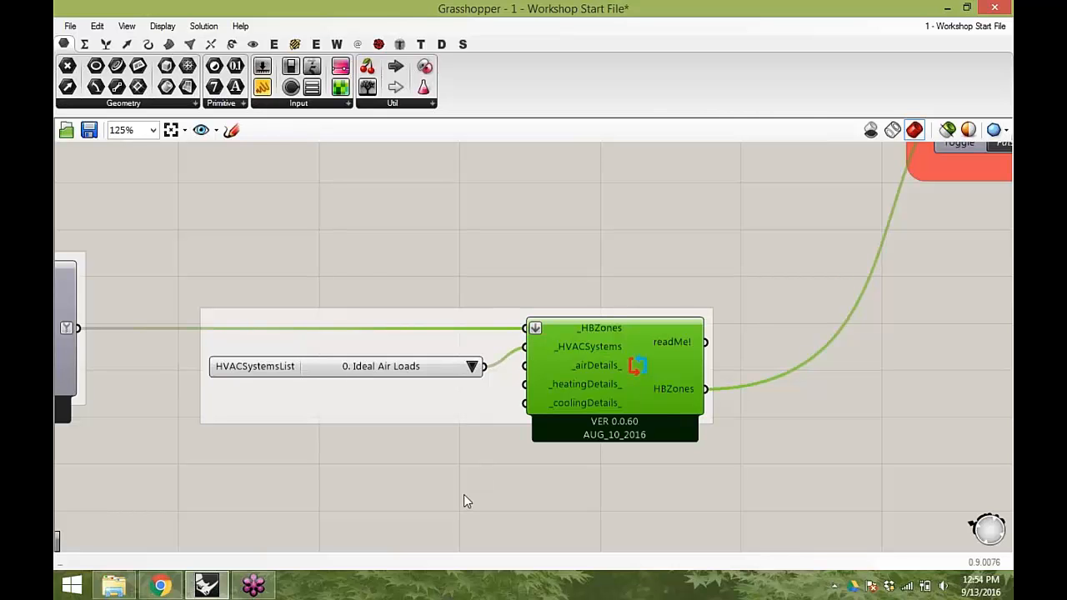
{"action": "left_click_drag", "start_coordinate": [372, 369], "coordinate": [376, 359]}
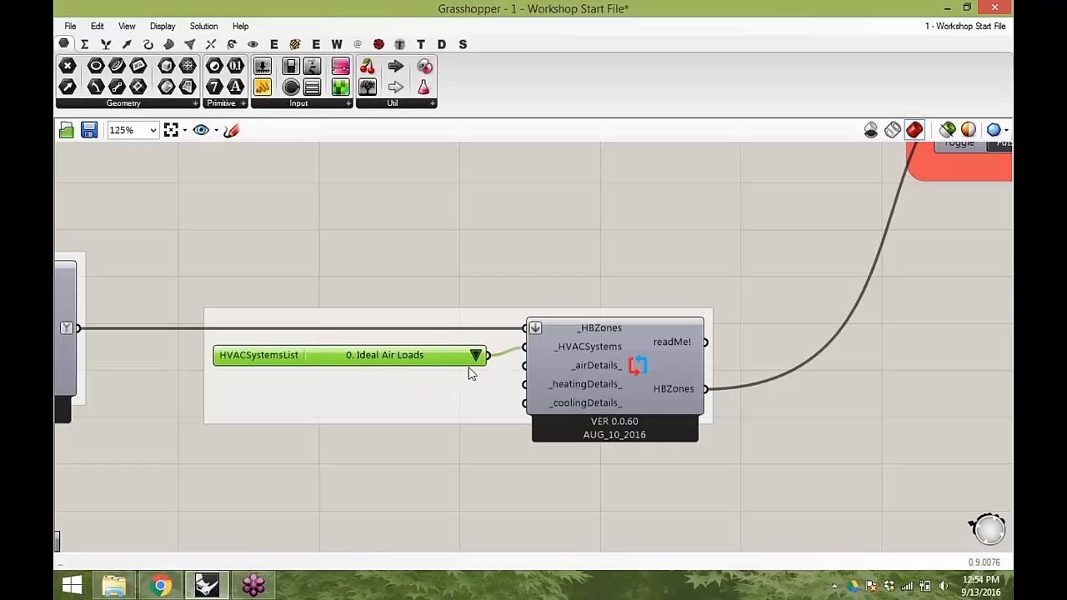
{"action": "mouse_move", "coordinate": [314, 360]}
{"action": "left_mouse_down"}
{"action": "mouse_move", "coordinate": [289, 363]}
{"action": "mouse_move", "coordinate": [299, 351]}
{"action": "left_mouse_up"}
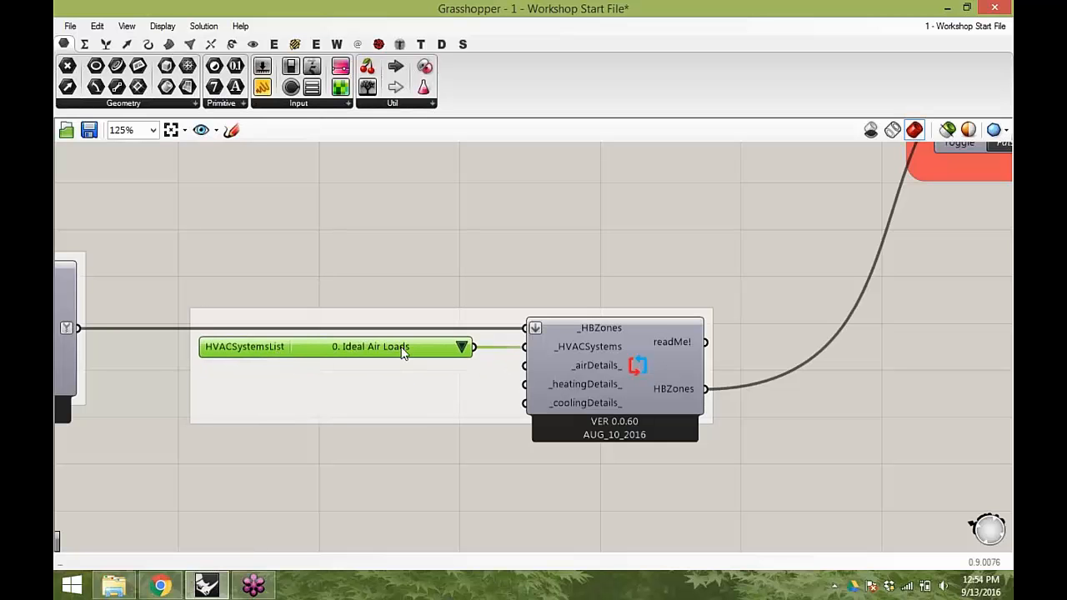
{"action": "scroll", "coordinate": [473, 349], "scroll_direction": "down", "scroll_amount": 2}
{"action": "right_click_drag", "start_coordinate": [589, 335], "coordinate": [542, 393]}
{"action": "scroll", "coordinate": [550, 393], "scroll_direction": "down", "scroll_amount": 1}
{"action": "scroll", "coordinate": [779, 295], "scroll_direction": "up", "scroll_amount": 2}
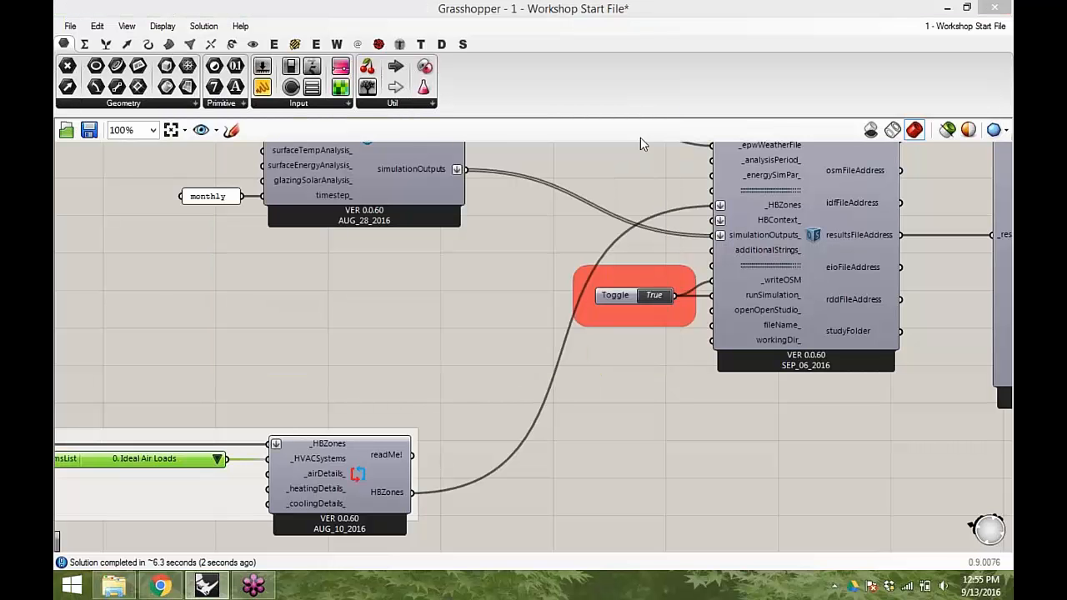
- Inspect the simulation run toggle and the Cooling Energy and Heating Energy result panels
{"action": "right_click_drag", "start_coordinate": [625, 309], "coordinate": [376, 371]}
{"action": "right_click_drag", "start_coordinate": [886, 275], "coordinate": [467, 276]}
{"action": "right_click_drag", "start_coordinate": [673, 273], "coordinate": [624, 351]}
{"action": "left_click_drag", "start_coordinate": [700, 234], "coordinate": [697, 115]}
{"action": "right_click_drag", "start_coordinate": [648, 236], "coordinate": [659, 253]}
{"action": "left_click_drag", "start_coordinate": [627, 358], "coordinate": [625, 556]}
{"action": "right_click_drag", "start_coordinate": [635, 227], "coordinate": [613, 321]}
{"action": "left_click_drag", "start_coordinate": [623, 235], "coordinate": [638, 117]}
{"action": "scroll", "coordinate": [364, 207], "scroll_direction": "down", "scroll_amount": 2}
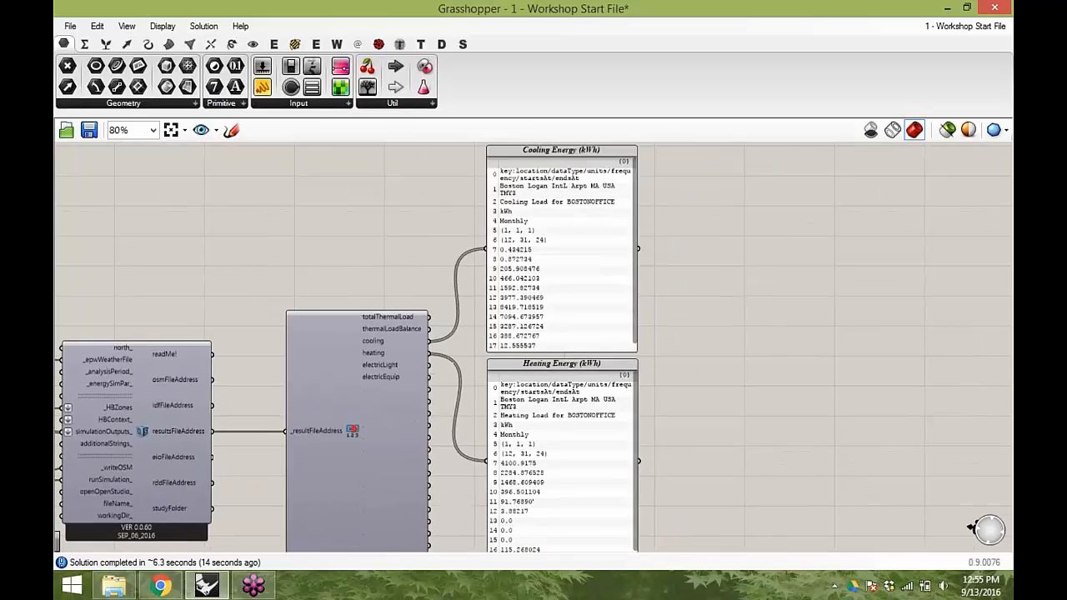
{"action": "scroll", "coordinate": [559, 309], "scroll_direction": "up", "scroll_amount": 2}
{"action": "right_click_drag", "start_coordinate": [567, 305], "coordinate": [471, 328]}
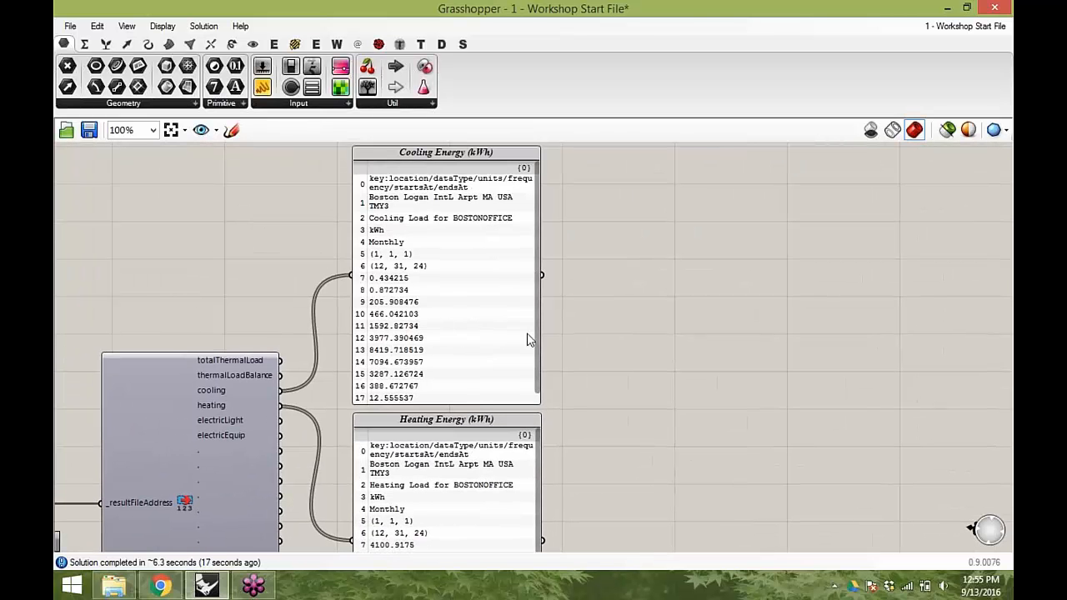
- Add a Data parameter, connect the cooling output to it, and internalise its data
{"action": "double_click", "coordinate": [626, 337]}
{"action": "type", "text": "data"}
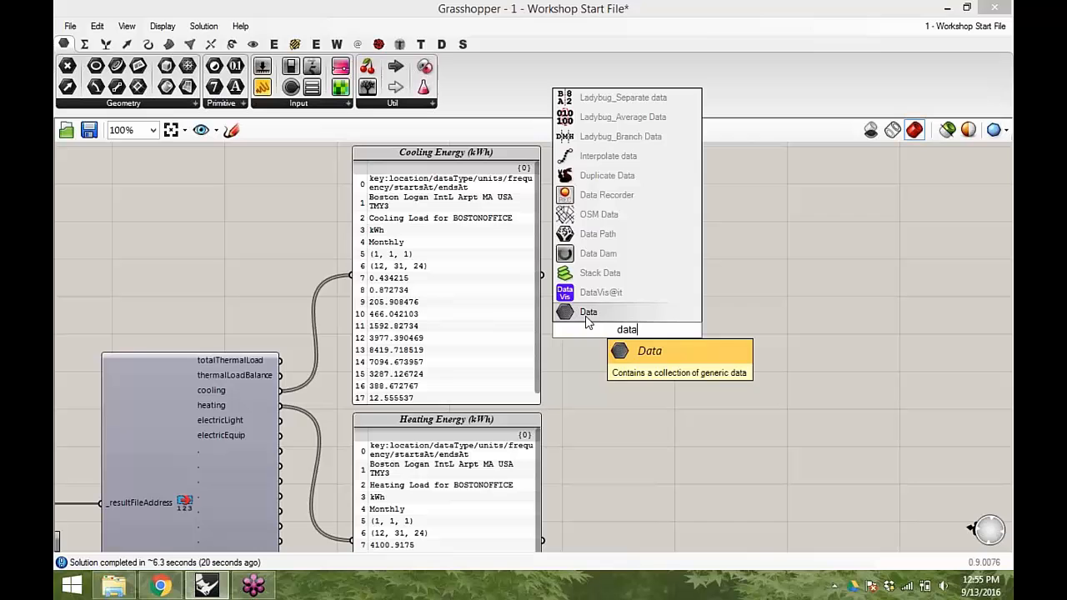
{"action": "key", "text": "Return"}
{"action": "left_click_drag", "start_coordinate": [280, 390], "coordinate": [607, 331]}
{"action": "right_click", "coordinate": [627, 331]}
{"action": "left_click", "coordinate": [704, 511]}
- Duplicate the Cooling Energy panel, connect the copy to the internalised cooling data, and place a second Data parameter
{"action": "left_click", "coordinate": [494, 321]}
{"action": "key", "text": "ctrl+c"}
{"action": "key", "text": "ctrl+v"}
{"action": "left_click_drag", "start_coordinate": [510, 321], "coordinate": [830, 319]}
{"action": "left_click_drag", "start_coordinate": [647, 331], "coordinate": [682, 285]}
{"action": "left_click_drag", "start_coordinate": [742, 301], "coordinate": [744, 318]}
{"action": "right_click_drag", "start_coordinate": [603, 383], "coordinate": [607, 276]}
{"action": "left_click_drag", "start_coordinate": [779, 374], "coordinate": [606, 188]}
{"action": "left_click", "coordinate": [606, 345]}
{"action": "left_click", "coordinate": [631, 223]}
{"action": "left_click_drag", "start_coordinate": [613, 226], "coordinate": [609, 405]}
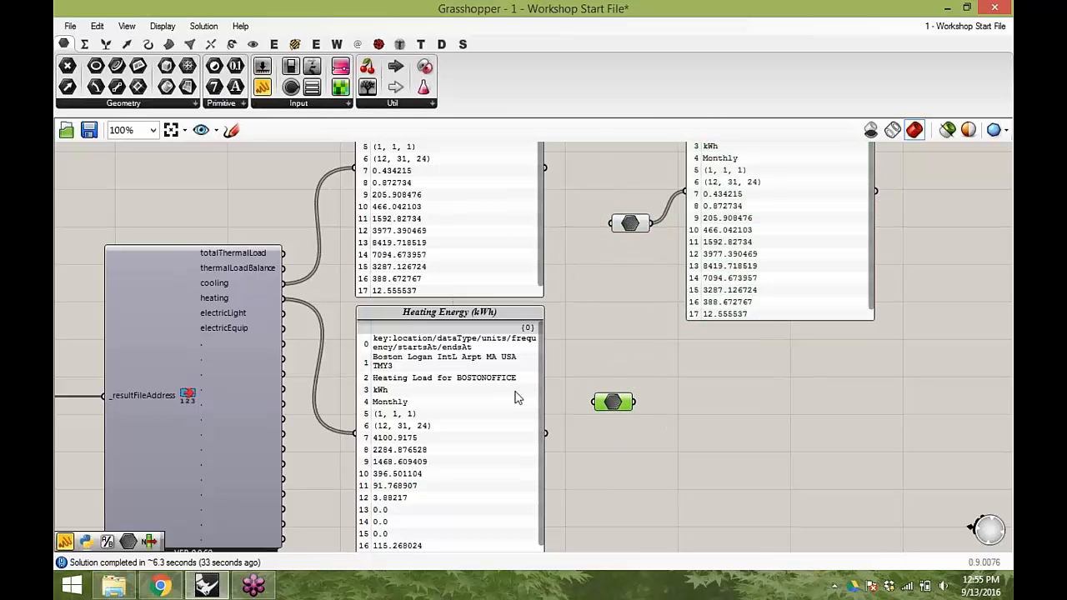
- Connect the heating output to the second Data parameter and internalise its data
{"action": "left_click_drag", "start_coordinate": [283, 298], "coordinate": [593, 402]}
{"action": "right_click_drag", "start_coordinate": [624, 428], "coordinate": [553, 362]}
{"action": "left_click", "coordinate": [395, 371]}
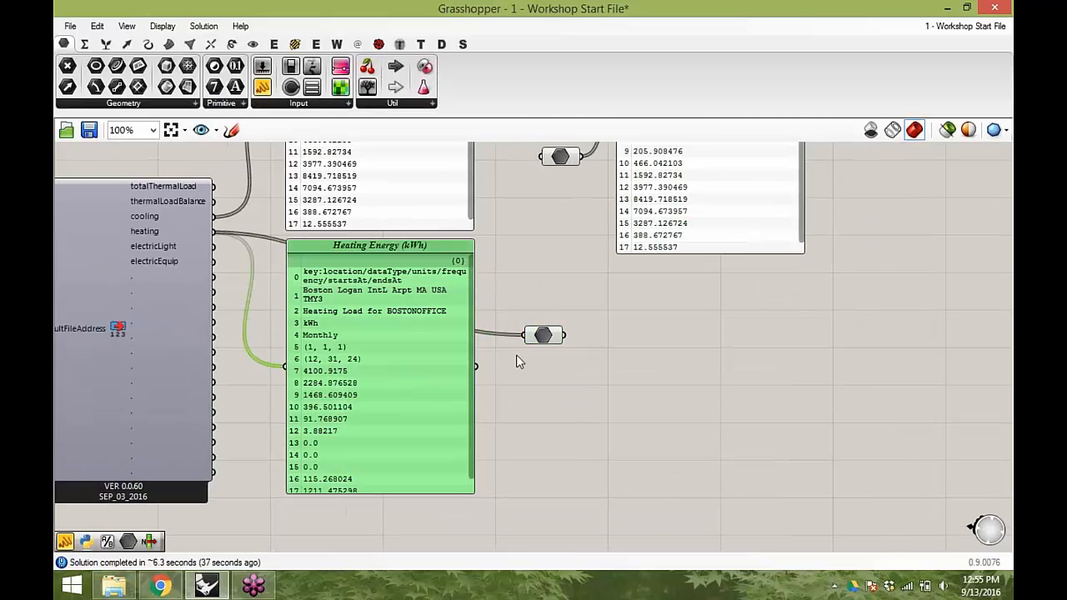
{"action": "right_click", "coordinate": [548, 336]}
{"action": "left_click", "coordinate": [597, 504]}
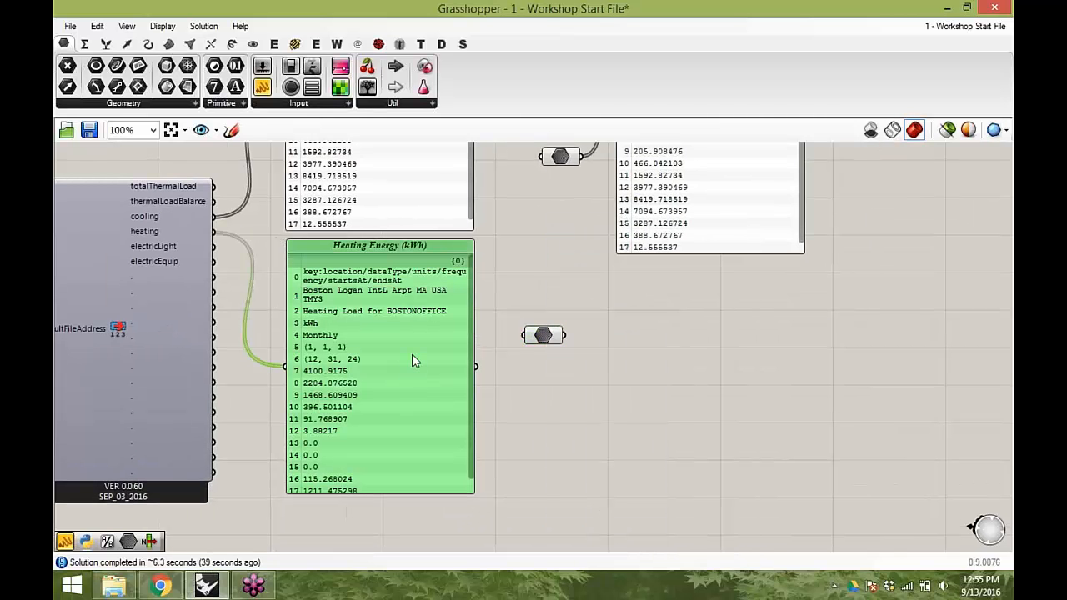
- Duplicate the Heating Energy panel and connect the copy to the internalised heating data
{"action": "left_click_drag", "start_coordinate": [401, 355], "coordinate": [689, 380], "text": "alt"}
{"action": "right_click_drag", "start_coordinate": [509, 192], "coordinate": [727, 329]}
{"action": "scroll", "coordinate": [742, 340], "scroll_direction": "down", "scroll_amount": 1}
{"action": "right_click_drag", "start_coordinate": [202, 417], "coordinate": [744, 279]}
{"action": "right_click_drag", "start_coordinate": [609, 328], "coordinate": [705, 197]}
{"action": "scroll", "coordinate": [509, 313], "scroll_direction": "up", "scroll_amount": 2}
{"action": "left_click", "coordinate": [496, 304]}
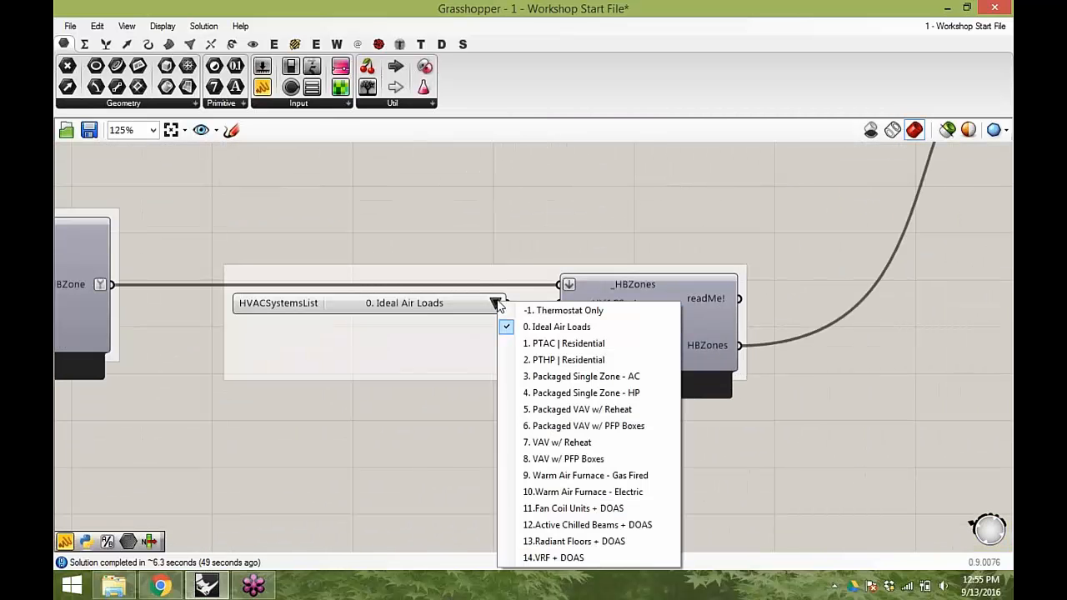
{"action": "left_click", "coordinate": [443, 190]}
{"action": "left_click", "coordinate": [295, 44]}
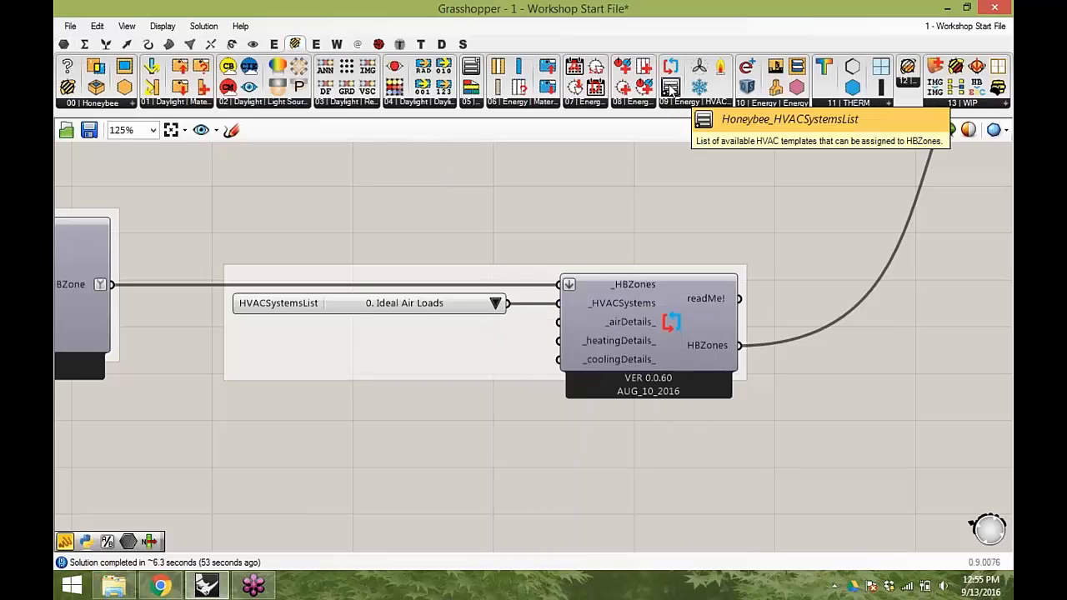
{"action": "left_click_drag", "start_coordinate": [671, 88], "coordinate": [528, 177]}
{"action": "left_click_drag", "start_coordinate": [460, 181], "coordinate": [419, 181]}
{"action": "key", "text": "Delete"}
- Set the HVAC system list to 7. VAV w/ Reheat
{"action": "left_click", "coordinate": [495, 303]}
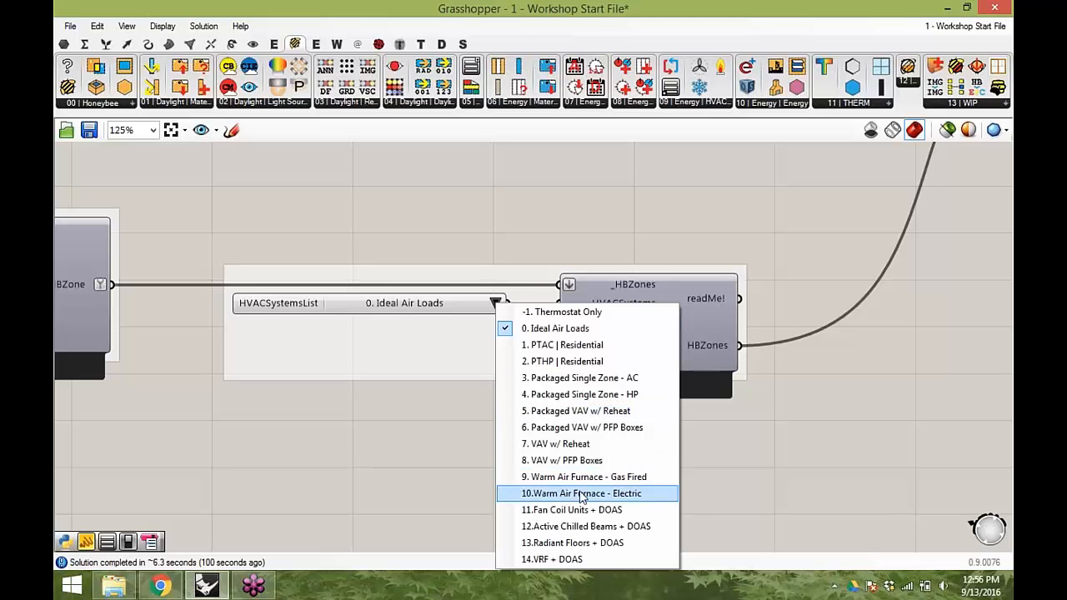
{"action": "left_click", "coordinate": [843, 420]}
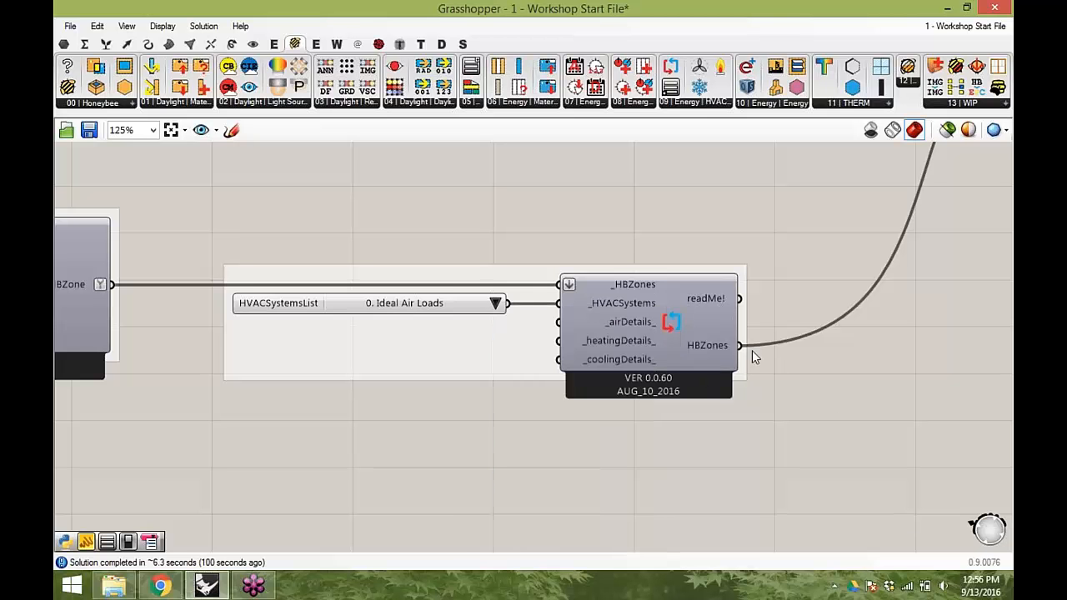
{"action": "mouse_move", "coordinate": [608, 305]}
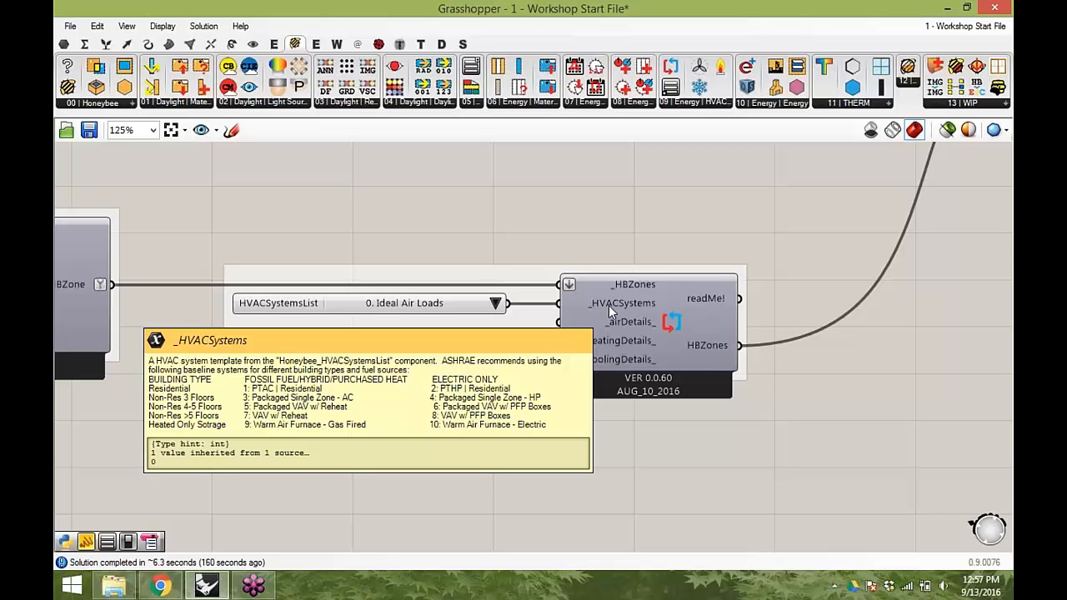
{"action": "left_click", "coordinate": [495, 304]}
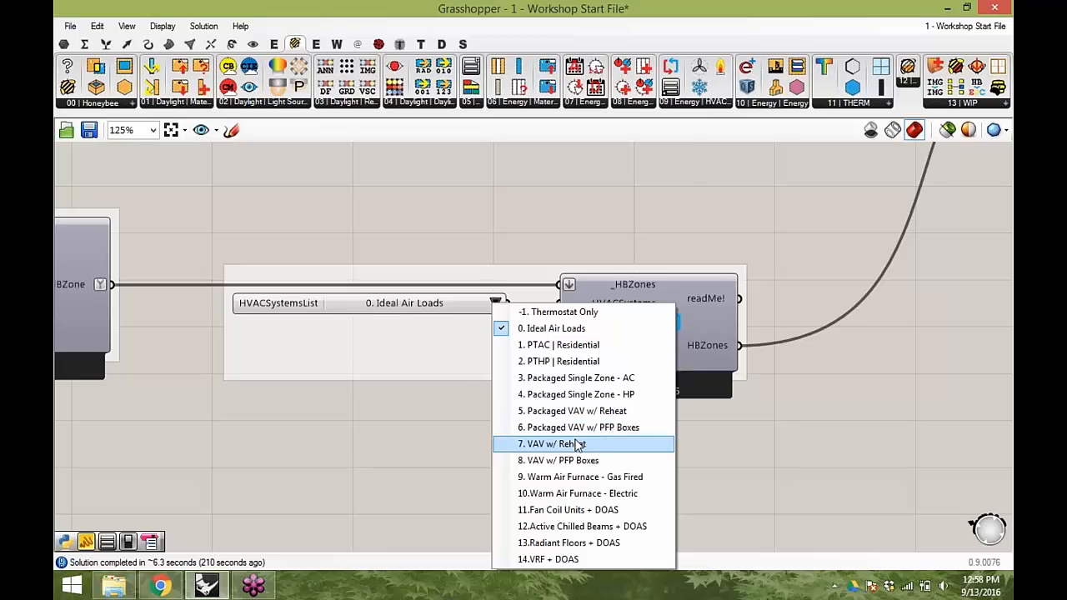
{"action": "left_click", "coordinate": [574, 441]}
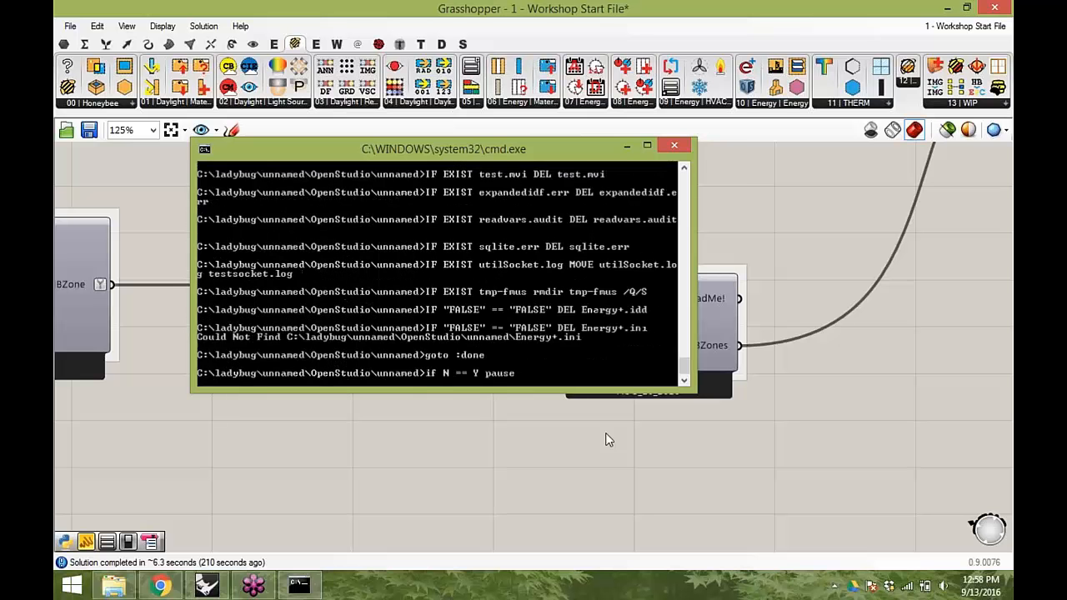
- Widen the new and baseline Cooling Energy panels and arrange them side by side
{"action": "right_click_drag", "start_coordinate": [827, 239], "coordinate": [156, 337]}
{"action": "scroll", "coordinate": [298, 318], "scroll_direction": "down", "scroll_amount": 3}
{"action": "scroll", "coordinate": [695, 243], "scroll_direction": "up", "scroll_amount": 3}
{"action": "right_click_drag", "start_coordinate": [695, 242], "coordinate": [479, 376]}
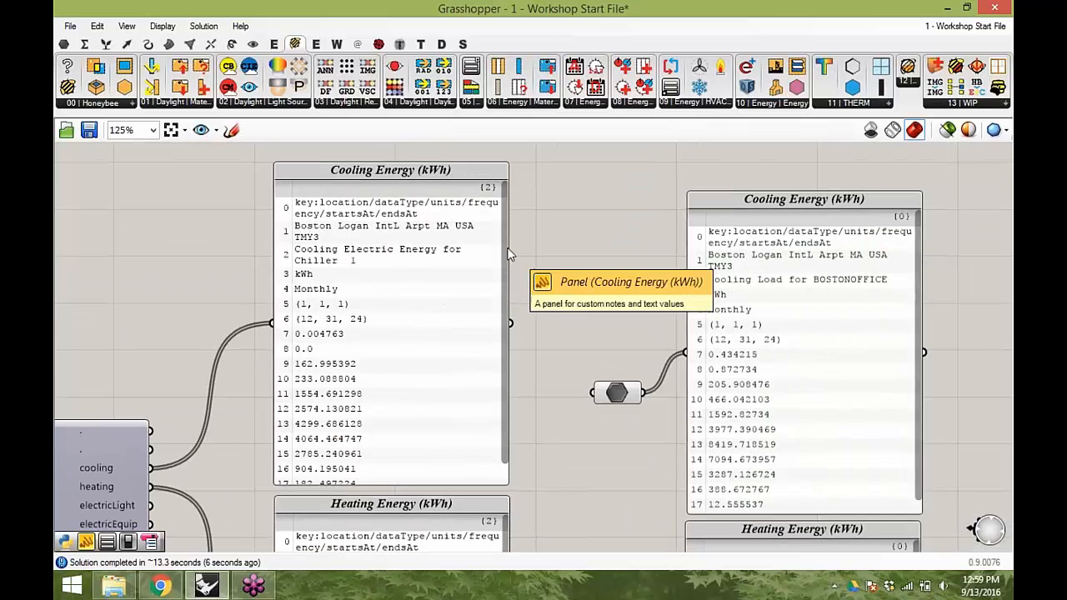
{"action": "left_click_drag", "start_coordinate": [509, 249], "coordinate": [685, 248]}
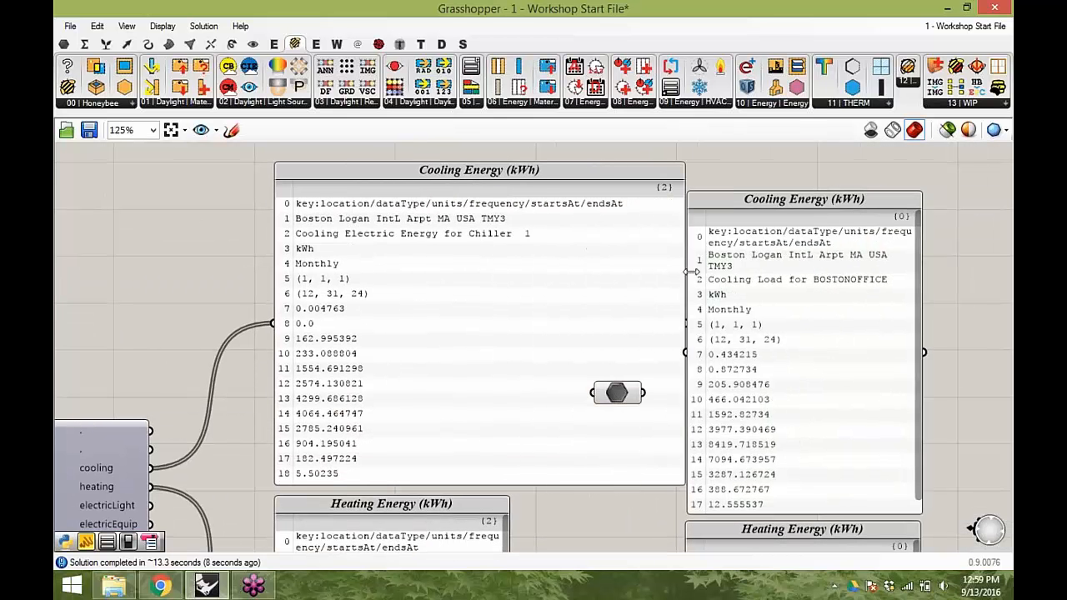
{"action": "right_click_drag", "start_coordinate": [964, 437], "coordinate": [798, 382]}
{"action": "left_click_drag", "start_coordinate": [838, 320], "coordinate": [423, 261]}
{"action": "right_click_drag", "start_coordinate": [425, 261], "coordinate": [417, 343]}
{"action": "left_click_drag", "start_coordinate": [673, 394], "coordinate": [790, 357]}
{"action": "left_click", "coordinate": [890, 373]}
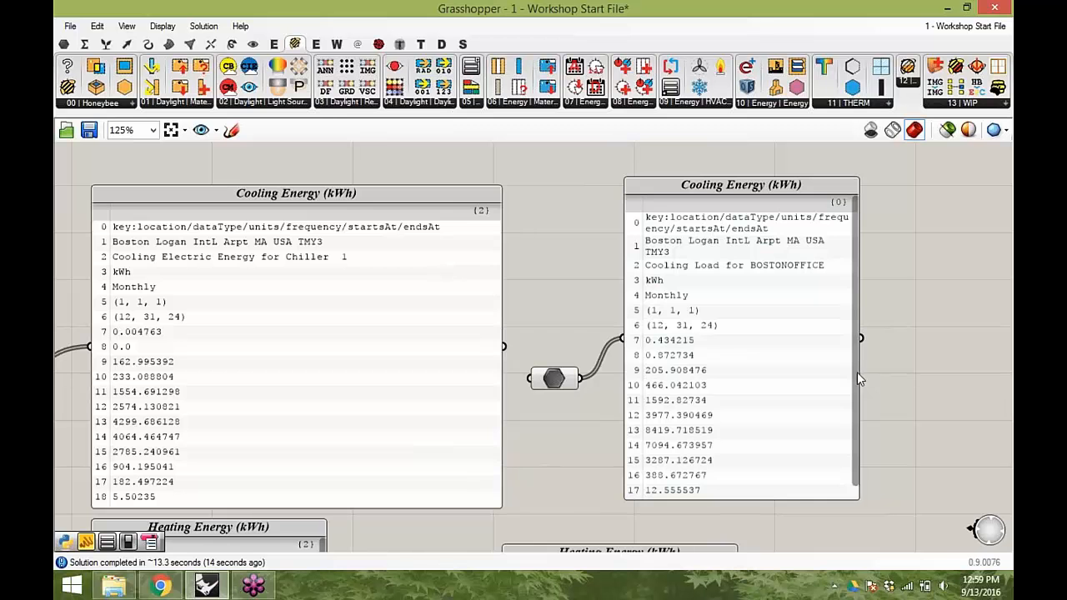
{"action": "right_click_drag", "start_coordinate": [855, 390], "coordinate": [748, 350]}
{"action": "left_click_drag", "start_coordinate": [751, 460], "coordinate": [950, 451]}
{"action": "right_click_drag", "start_coordinate": [505, 333], "coordinate": [634, 329]}
{"action": "scroll", "coordinate": [634, 329], "scroll_direction": "down", "scroll_amount": 1}
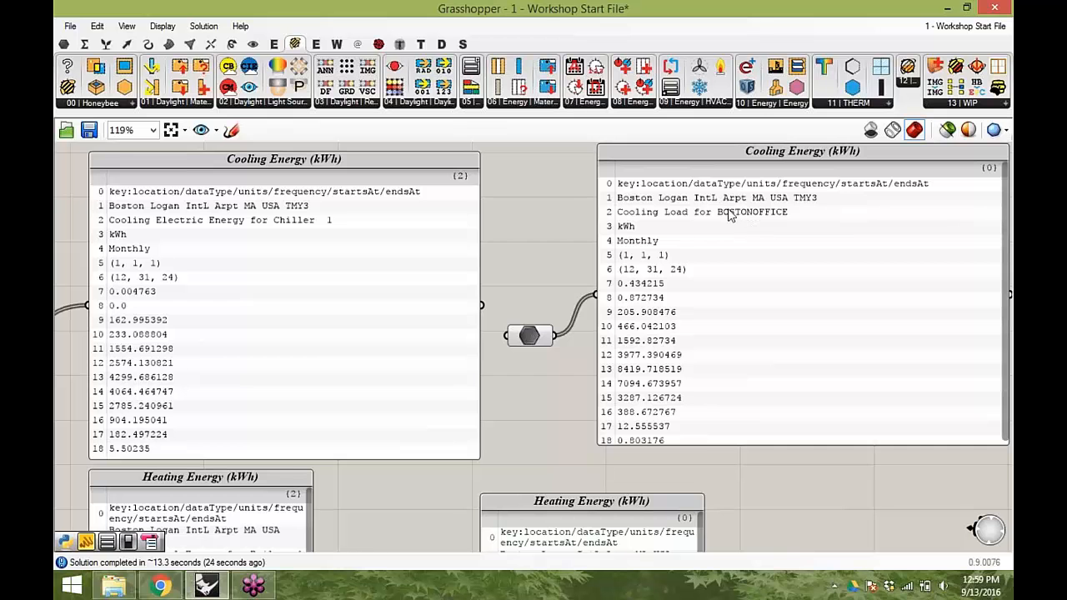
- Compare the VAV chiller cooling energy values against the baseline cooling load values month by month
{"action": "right_click_drag", "start_coordinate": [343, 268], "coordinate": [1010, 245]}
{"action": "scroll", "coordinate": [369, 271], "scroll_direction": "down", "scroll_amount": 7}
{"action": "scroll", "coordinate": [433, 300], "scroll_direction": "up", "scroll_amount": 3}
{"action": "left_click", "coordinate": [428, 265]}
{"action": "scroll", "coordinate": [428, 265], "scroll_direction": "down", "scroll_amount": 3}
{"action": "right_click_drag", "start_coordinate": [967, 179], "coordinate": [455, 262]}
{"action": "scroll", "coordinate": [703, 239], "scroll_direction": "up", "scroll_amount": 2}
{"action": "middle_click", "coordinate": [703, 237]}
{"action": "scroll", "coordinate": [703, 238], "scroll_direction": "up", "scroll_amount": 3}
{"action": "left_click_drag", "start_coordinate": [758, 243], "coordinate": [755, 255]}
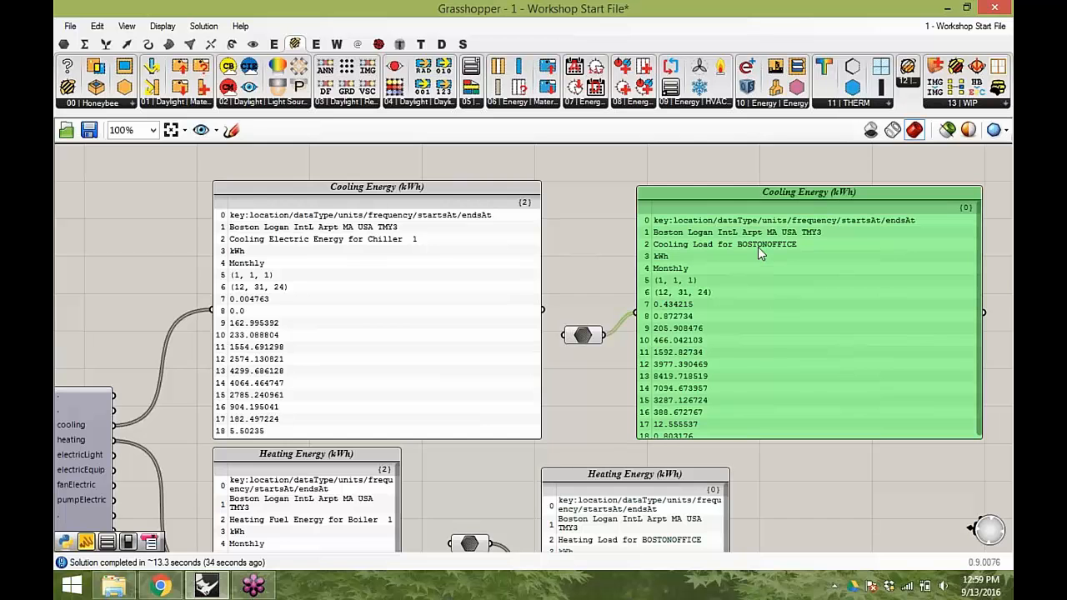
{"action": "scroll", "coordinate": [757, 245], "scroll_direction": "up", "scroll_amount": 1}
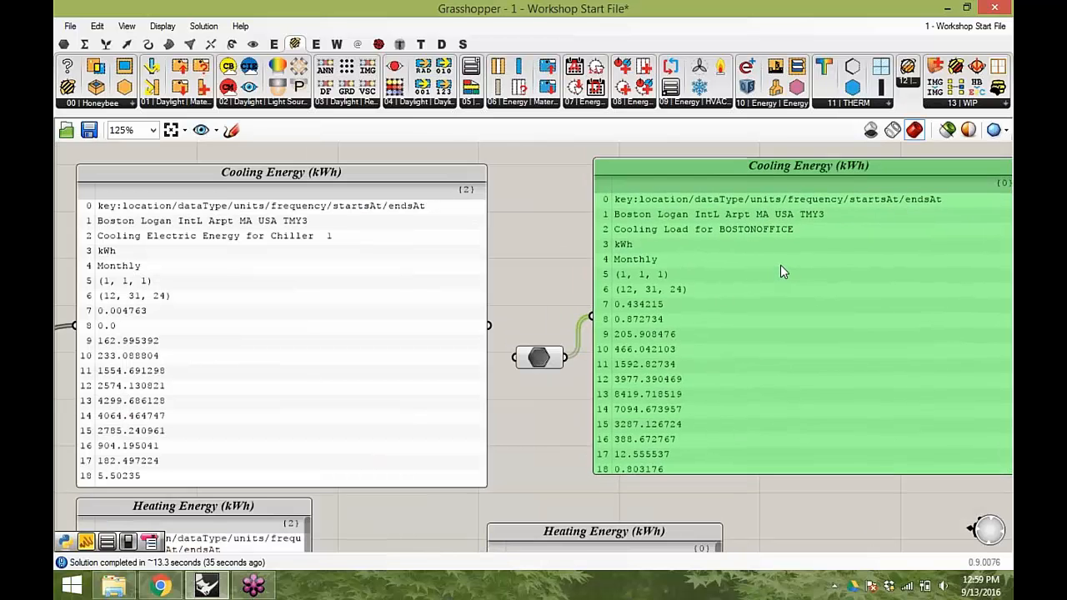
{"action": "right_click_drag", "start_coordinate": [730, 349], "coordinate": [689, 211]}
{"action": "right_click_drag", "start_coordinate": [506, 415], "coordinate": [584, 565]}
{"action": "left_click_drag", "start_coordinate": [280, 379], "coordinate": [282, 365]}
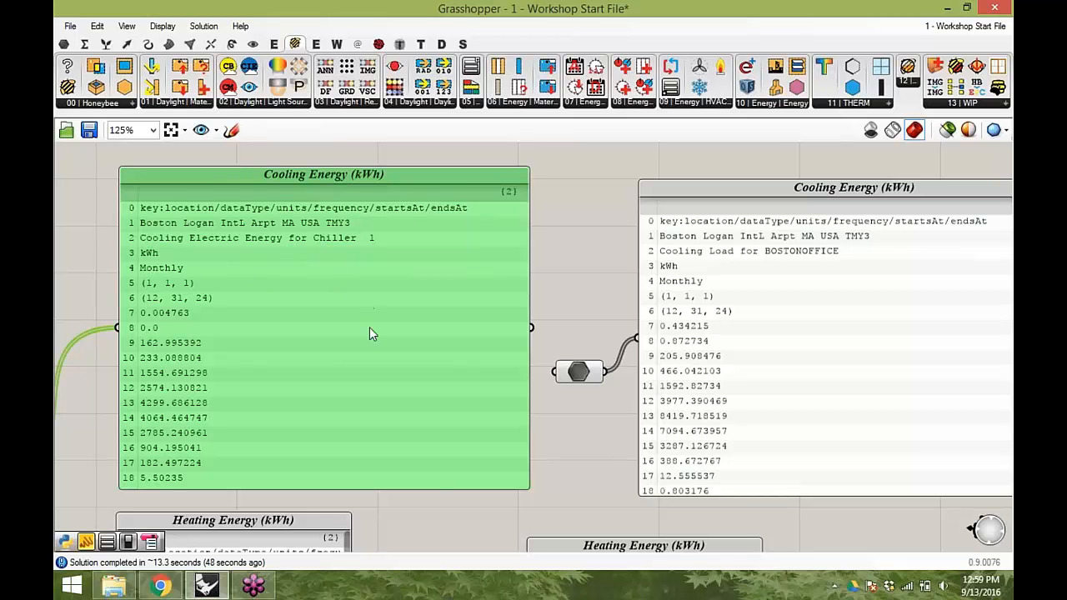
{"action": "mouse_move", "coordinate": [285, 295]}
{"action": "left_mouse_down"}
{"action": "mouse_move", "coordinate": [286, 269]}
{"action": "mouse_move", "coordinate": [280, 291]}
{"action": "left_mouse_up"}
{"action": "mouse_move", "coordinate": [747, 338]}
{"action": "left_mouse_down"}
{"action": "mouse_move", "coordinate": [726, 354]}
{"action": "mouse_move", "coordinate": [731, 331]}
{"action": "mouse_move", "coordinate": [757, 342]}
{"action": "left_mouse_up"}
{"action": "left_click", "coordinate": [558, 248]}
{"action": "right_click_drag", "start_coordinate": [557, 248], "coordinate": [556, 243]}
{"action": "scroll", "coordinate": [172, 336], "scroll_direction": "up", "scroll_amount": 1}
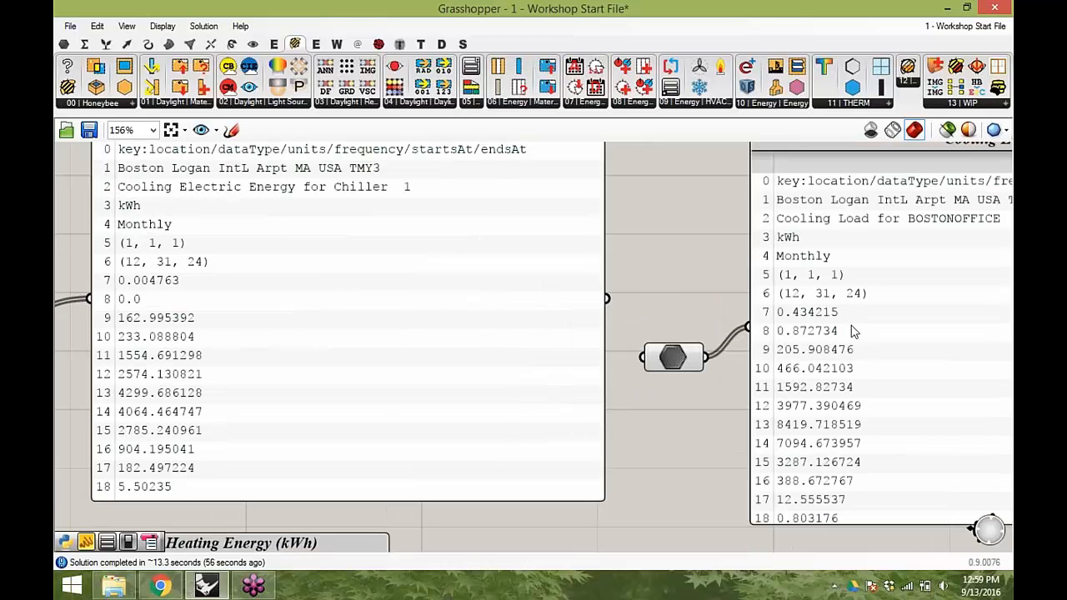
{"action": "right_click_drag", "start_coordinate": [801, 322], "coordinate": [797, 320]}
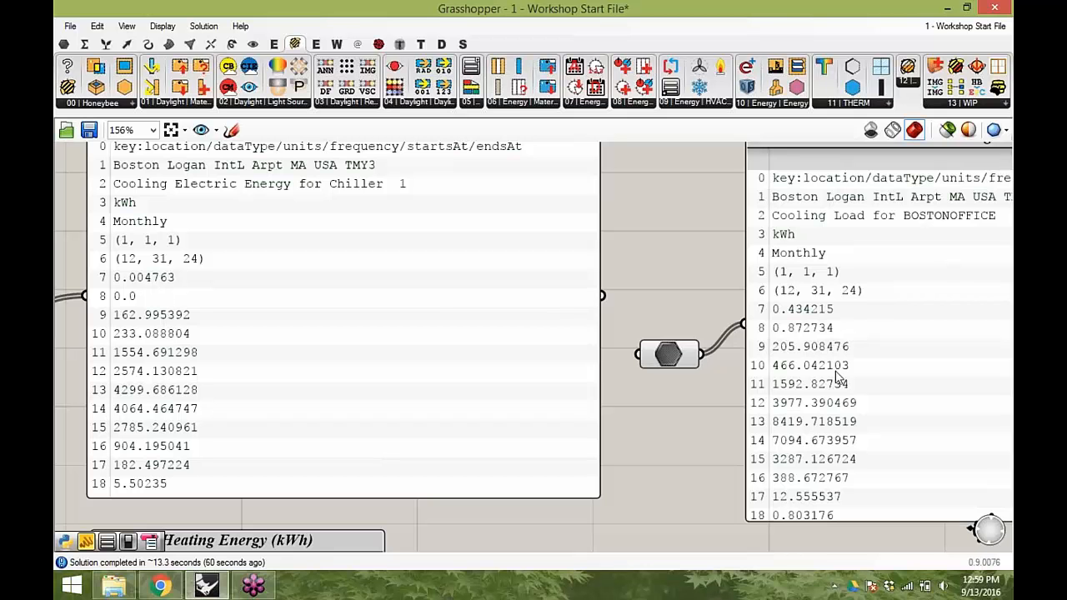
{"action": "right_click_drag", "start_coordinate": [853, 368], "coordinate": [850, 382]}
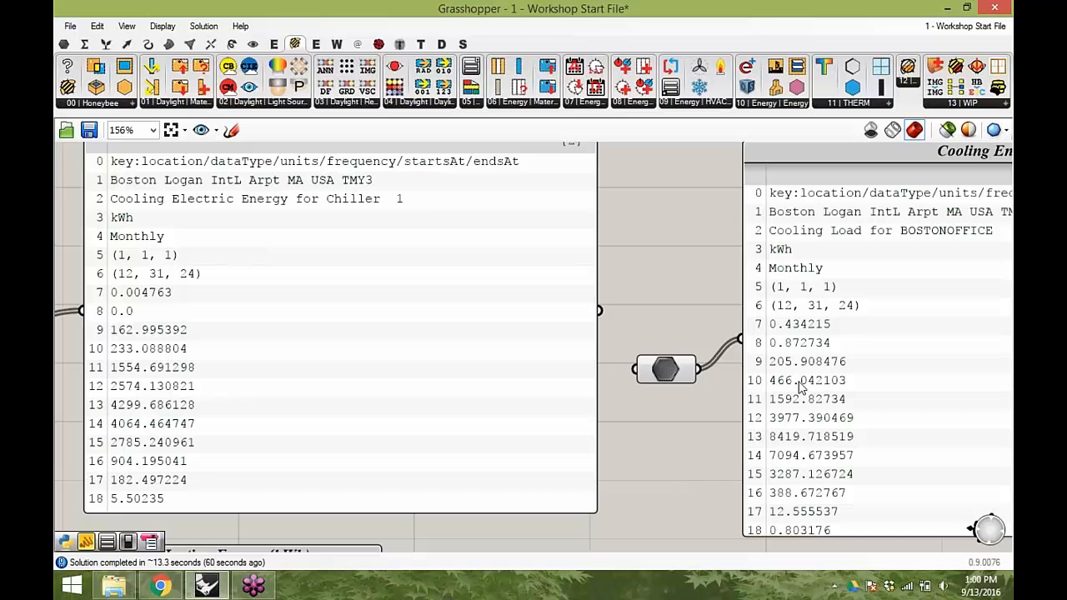
{"action": "left_click_drag", "start_coordinate": [155, 341], "coordinate": [173, 324]}
{"action": "right_click_drag", "start_coordinate": [220, 325], "coordinate": [224, 339]}
{"action": "right_click_drag", "start_coordinate": [364, 352], "coordinate": [322, 349]}
{"action": "right_click_drag", "start_coordinate": [798, 385], "coordinate": [825, 377]}
{"action": "left_click", "coordinate": [831, 366]}
{"action": "left_click_drag", "start_coordinate": [831, 369], "coordinate": [822, 365]}
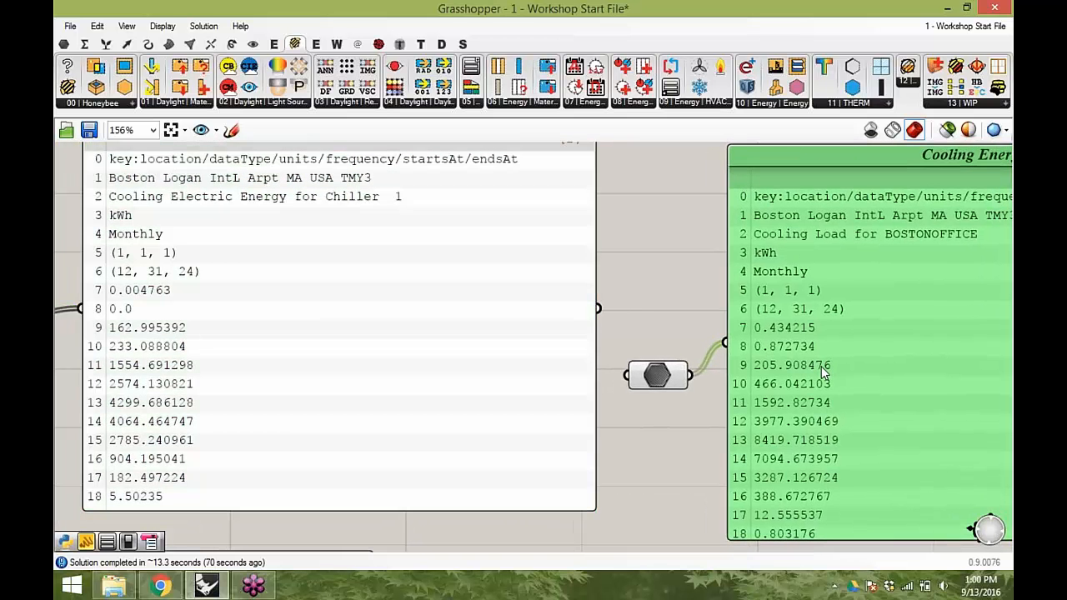
- Widen the new boiler Heating Energy panel and arrange it side by side with the baseline Heating Energy panel
{"action": "left_click_drag", "start_coordinate": [663, 367], "coordinate": [661, 334]}
{"action": "left_click", "coordinate": [694, 410]}
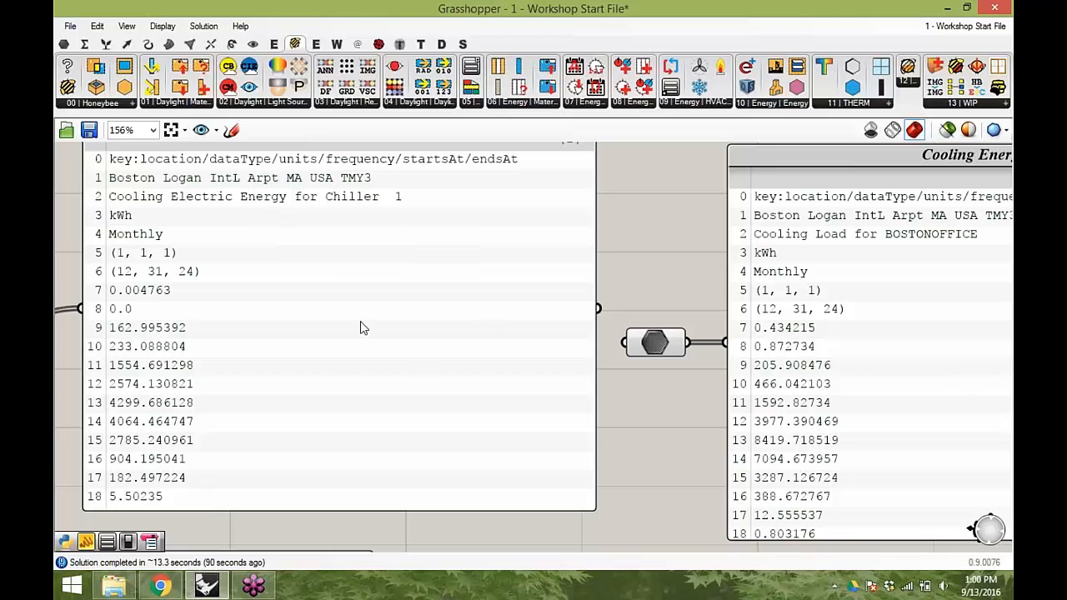
{"action": "right_click_drag", "start_coordinate": [570, 353], "coordinate": [628, 129]}
{"action": "scroll", "coordinate": [581, 346], "scroll_direction": "down", "scroll_amount": 1}
{"action": "right_click_drag", "start_coordinate": [793, 345], "coordinate": [773, 296]}
{"action": "left_click_drag", "start_coordinate": [802, 380], "coordinate": [421, 291]}
{"action": "left_click_drag", "start_coordinate": [633, 350], "coordinate": [813, 352]}
{"action": "right_click_drag", "start_coordinate": [970, 330], "coordinate": [893, 328]}
{"action": "left_click", "coordinate": [883, 329]}
{"action": "left_click_drag", "start_coordinate": [855, 392], "coordinate": [1011, 391]}
{"action": "right_click_drag", "start_coordinate": [517, 336], "coordinate": [613, 341]}
{"action": "left_click_drag", "start_coordinate": [362, 522], "coordinate": [561, 522]}
{"action": "left_click_drag", "start_coordinate": [344, 306], "coordinate": [339, 300]}
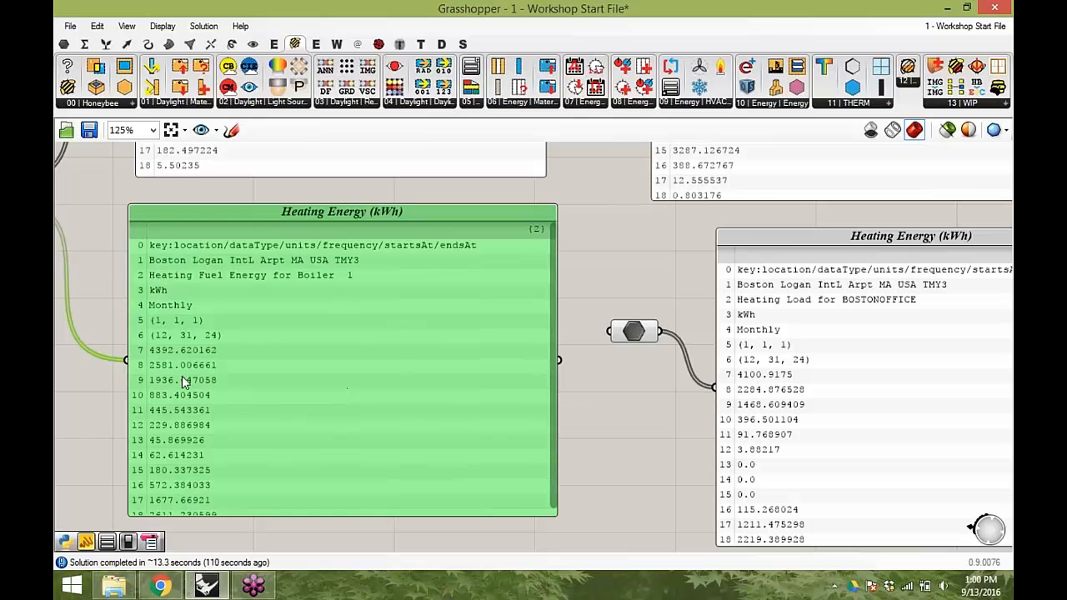
- Reposition the internalised heating data component and both Heating Energy panels to tidy the comparison layout
{"action": "right_click_drag", "start_coordinate": [181, 376], "coordinate": [178, 347]}
{"action": "scroll", "coordinate": [154, 346], "scroll_direction": "up", "scroll_amount": 1}
{"action": "right_click_drag", "start_coordinate": [313, 334], "coordinate": [260, 316]}
{"action": "scroll", "coordinate": [248, 320], "scroll_direction": "down", "scroll_amount": 1}
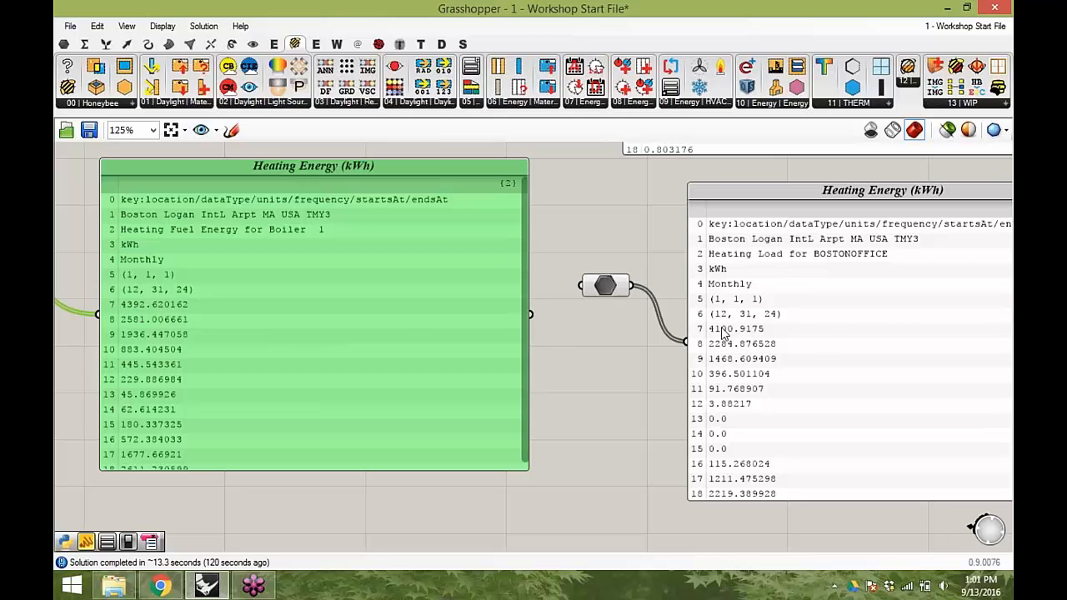
{"action": "left_click_drag", "start_coordinate": [614, 286], "coordinate": [621, 339]}
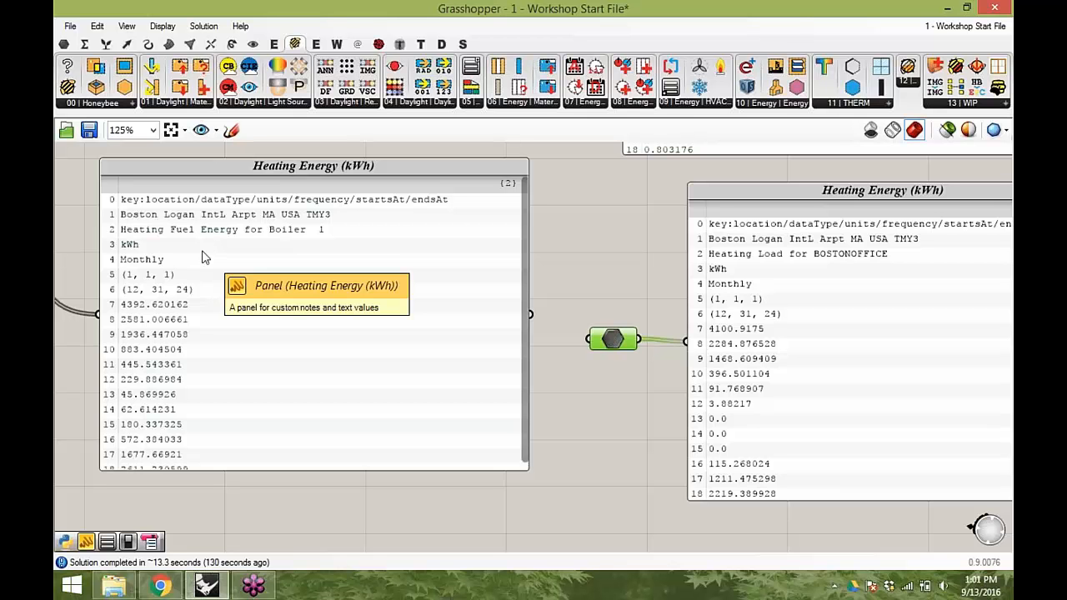
{"action": "left_click_drag", "start_coordinate": [823, 280], "coordinate": [815, 277]}
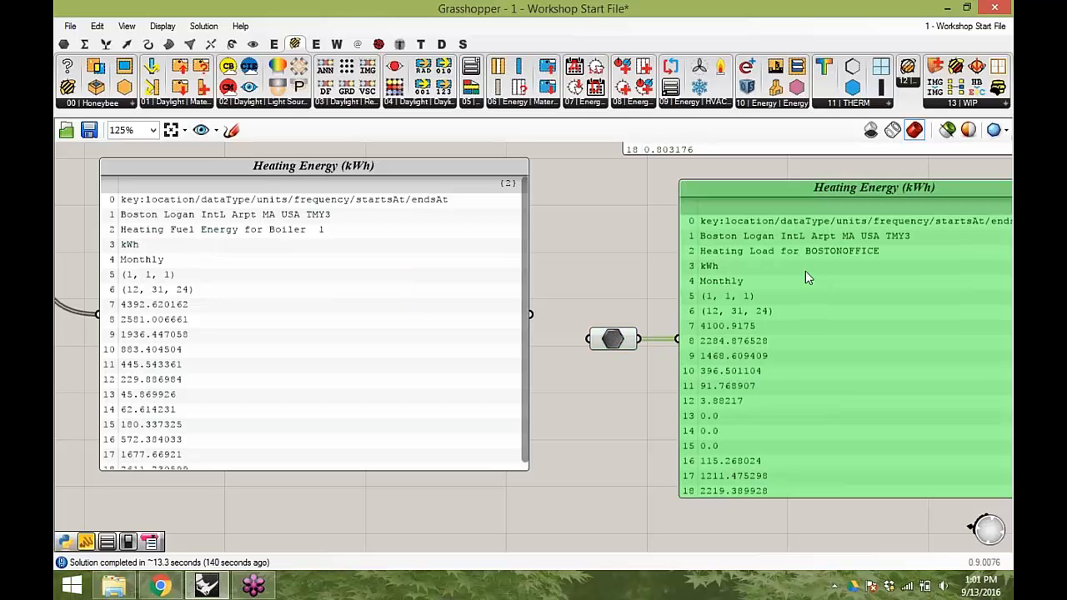
{"action": "right_click_drag", "start_coordinate": [507, 200], "coordinate": [502, 266]}
{"action": "scroll", "coordinate": [546, 261], "scroll_direction": "down", "scroll_amount": 4}
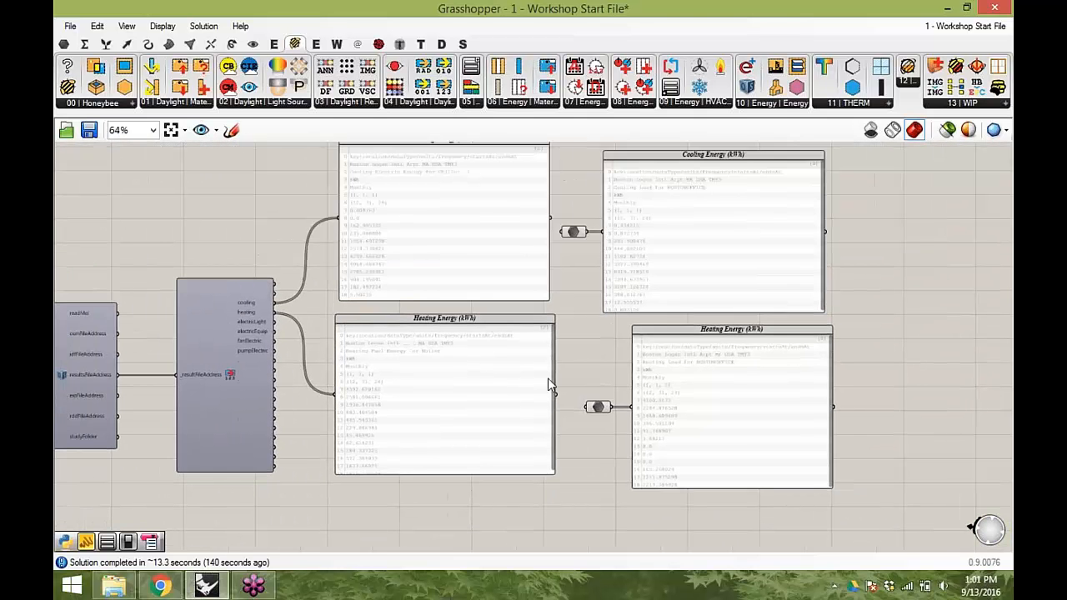